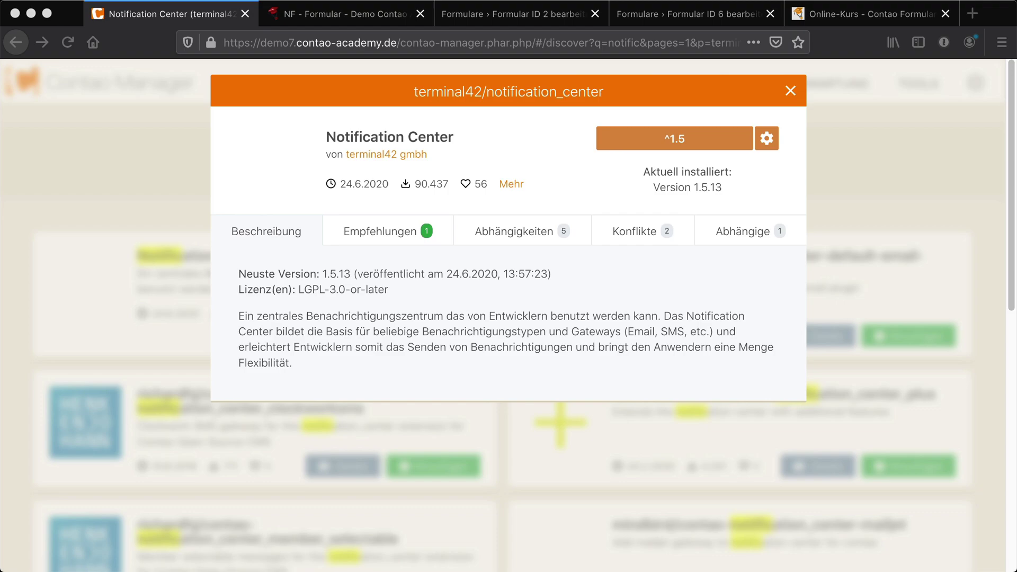
# Switch from the Notification Center 1.5.13 details to the 'NF - Formular' front-end form page.
pyautogui.click(345, 14)
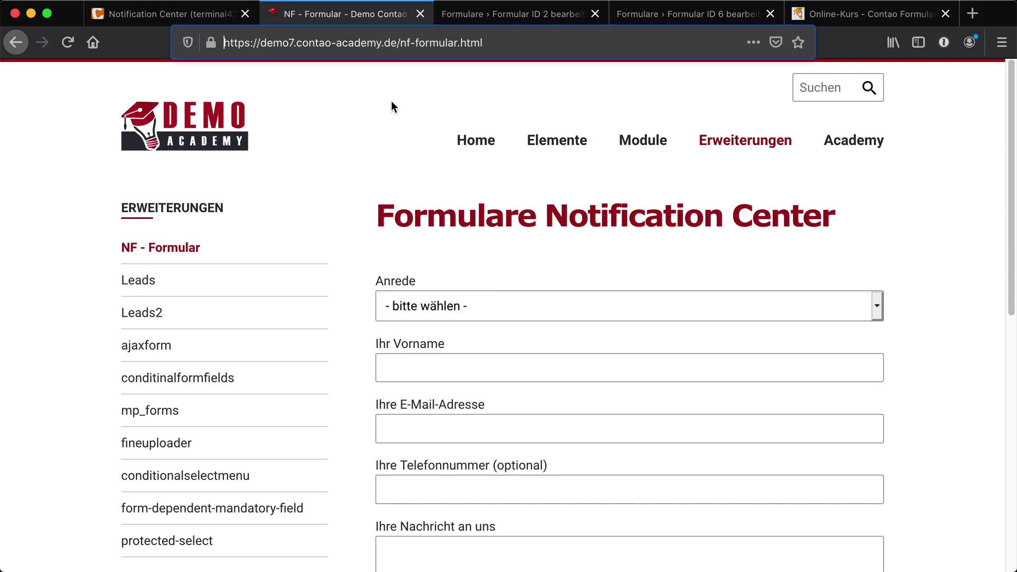
# Scroll through the form's Anrede, Vorname, E-Mail-Adresse, Telefonnummer and Nachricht fields.
pyautogui.scroll(-2, 417, 129)
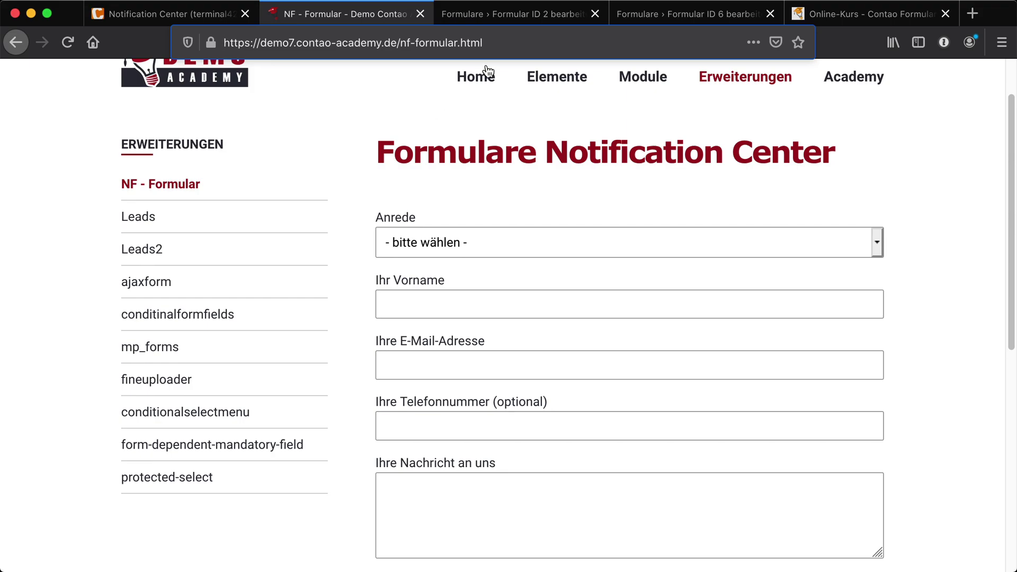
# Open form ID 2's backend editor and expand its form data settings.
pyautogui.click(513, 18)
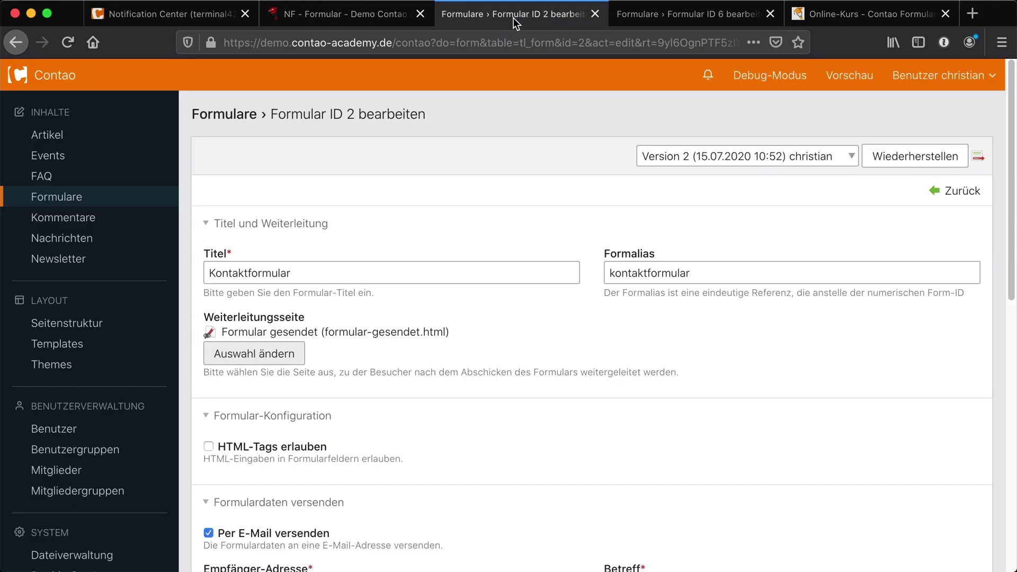
pyautogui.scroll(-4, 517, 301)
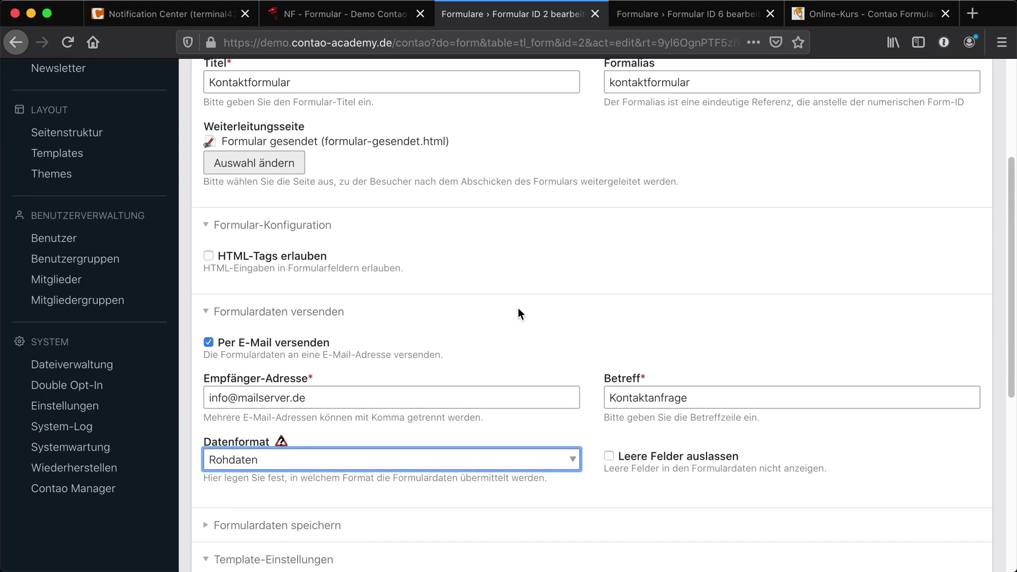
pyautogui.scroll(-1, 423, 330)
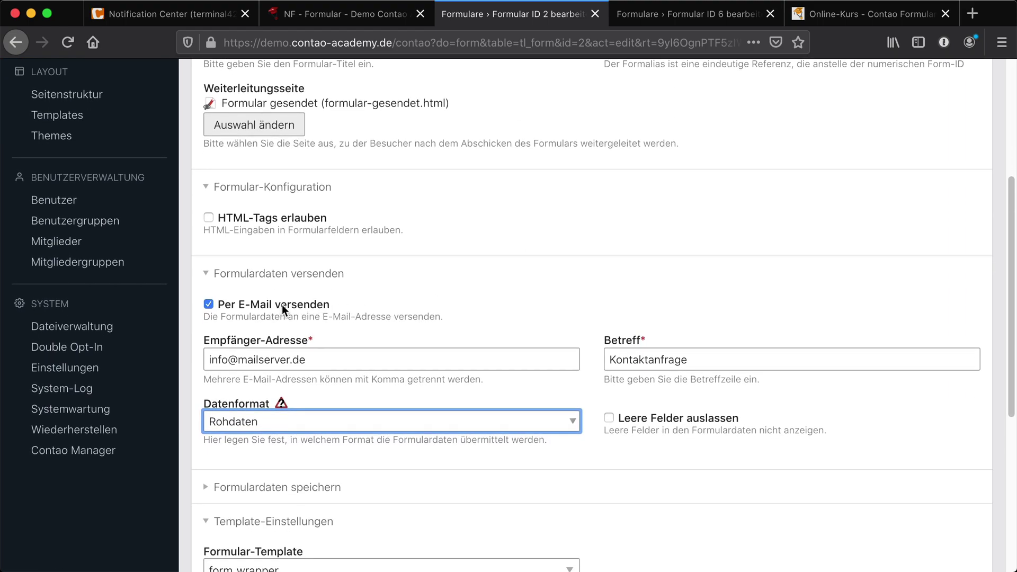
pyautogui.click(267, 487)
pyautogui.scroll(-1, 301, 486)
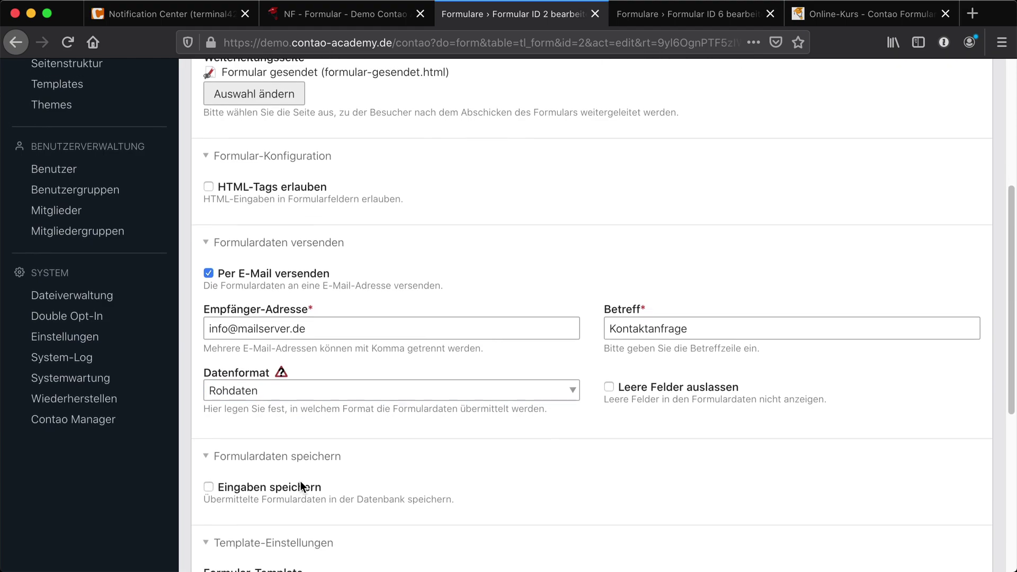
pyautogui.scroll(-1, 300, 486)
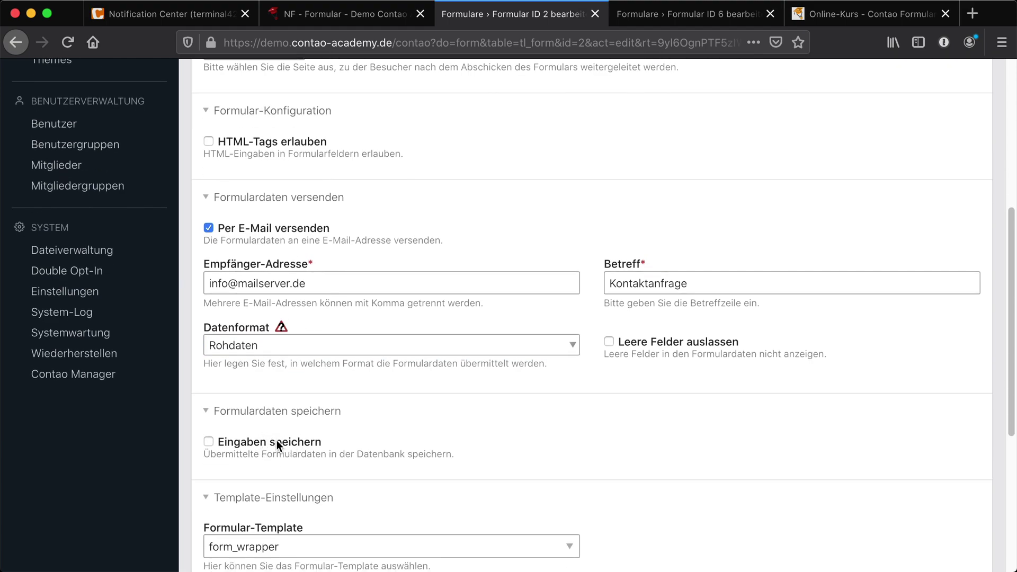
pyautogui.scroll(2, 293, 432)
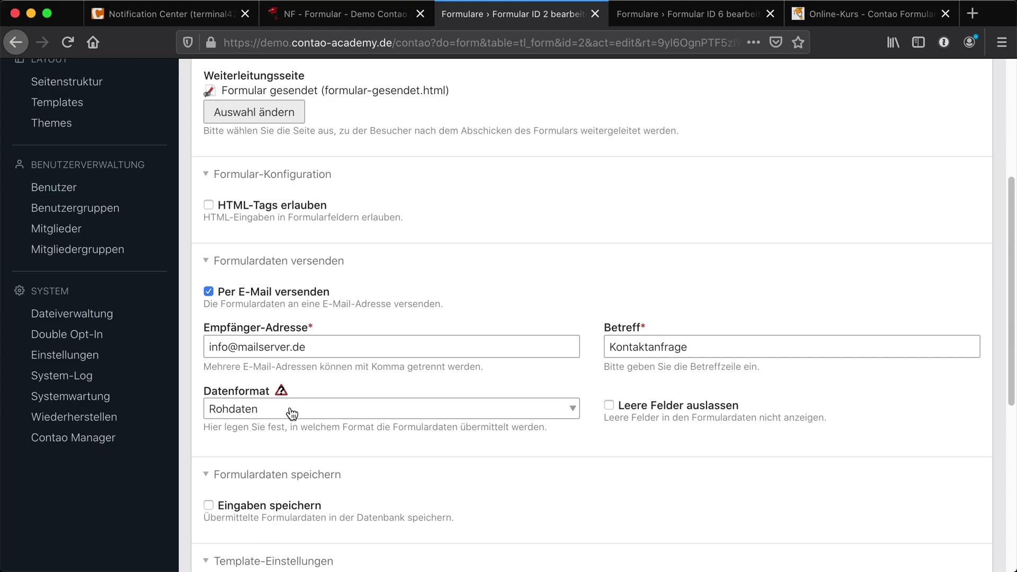
# Check the Datenformat options without changing them, then return to the Notification Center package details.
pyautogui.click(326, 409)
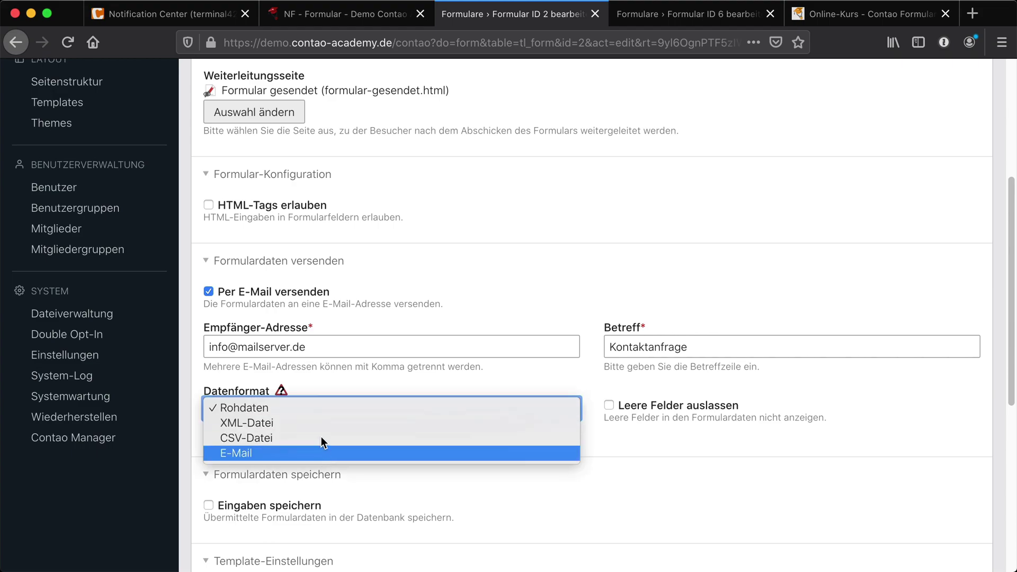
pyautogui.click(407, 380)
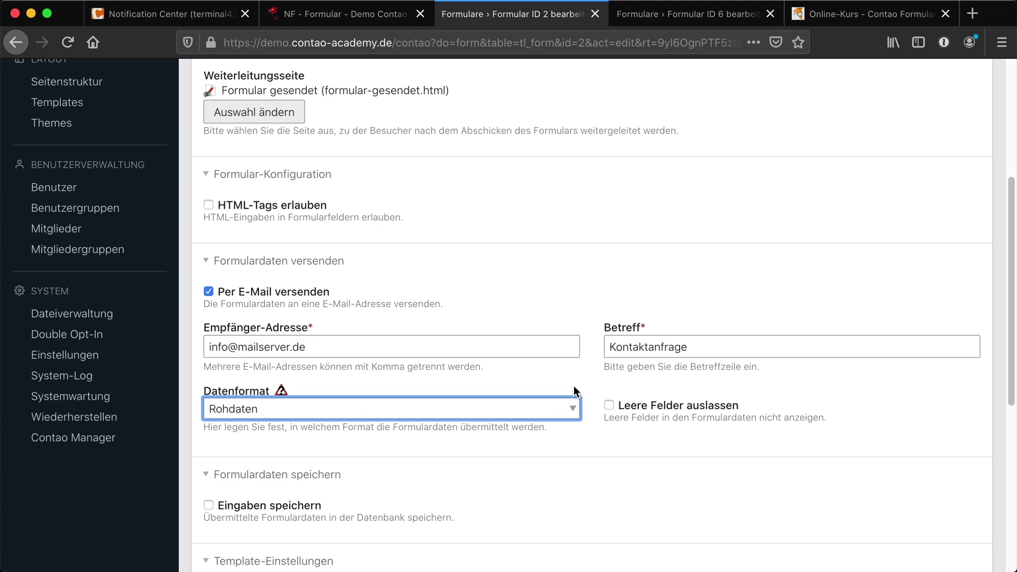
pyautogui.click(199, 16)
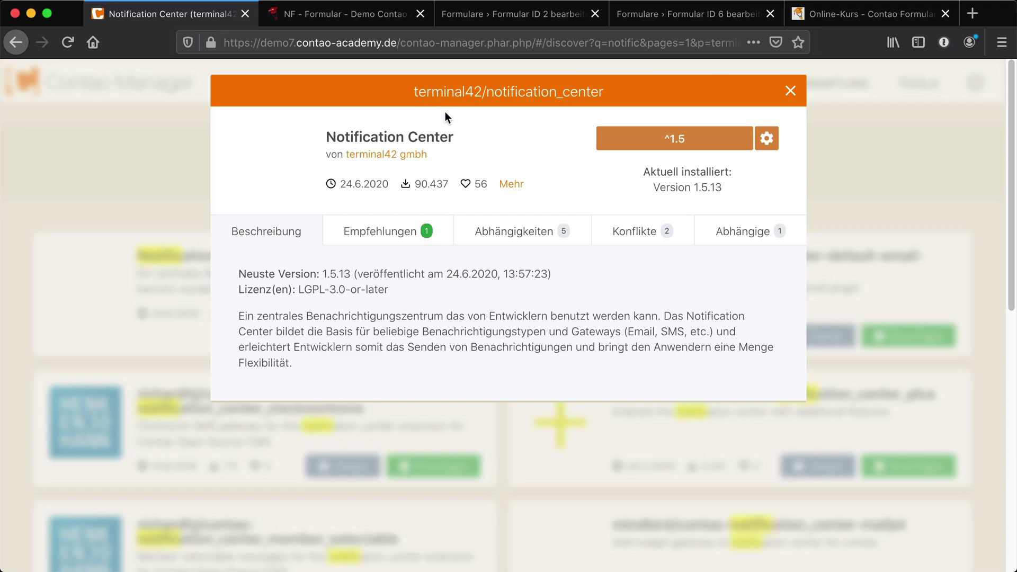
# Switch to the backend editor of form ID 6, 'Kontaktformular (Notification Center)'.
pyautogui.click(662, 14)
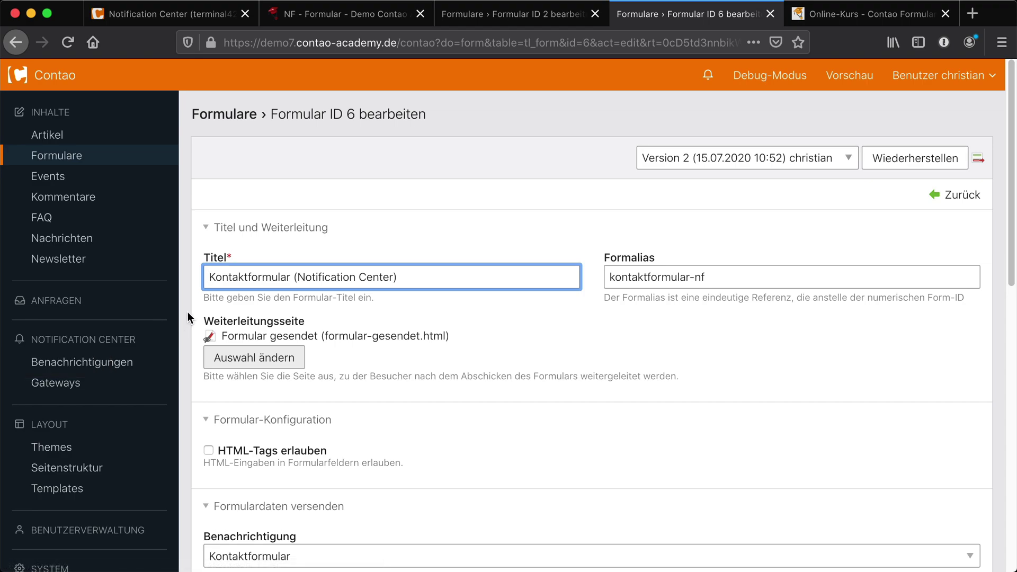
# Review form ID 6's settings, then open the Gateways list showing SMTP-Gateway and Datei.
pyautogui.scroll(-1, 424, 329)
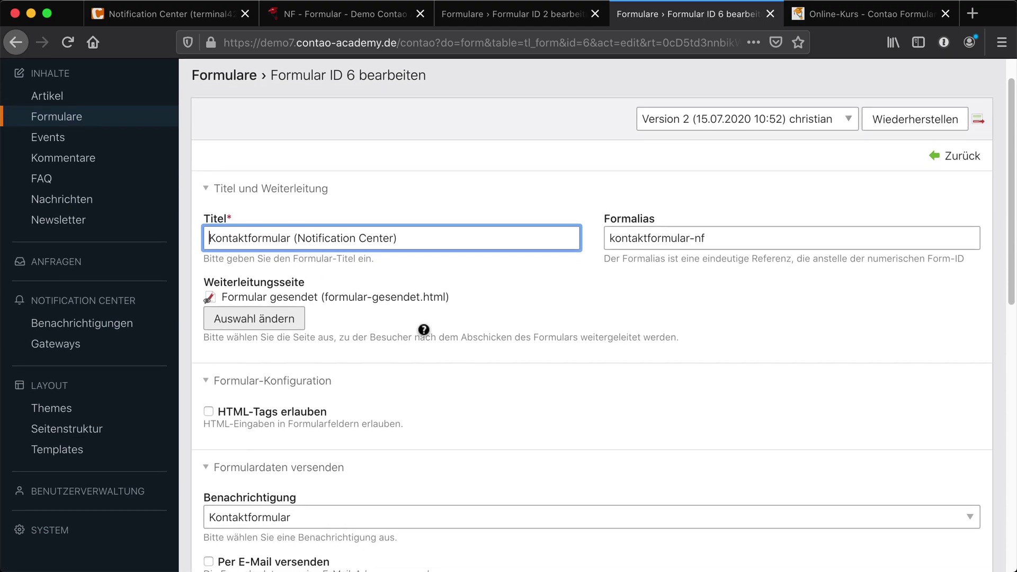
pyautogui.scroll(-4, 427, 331)
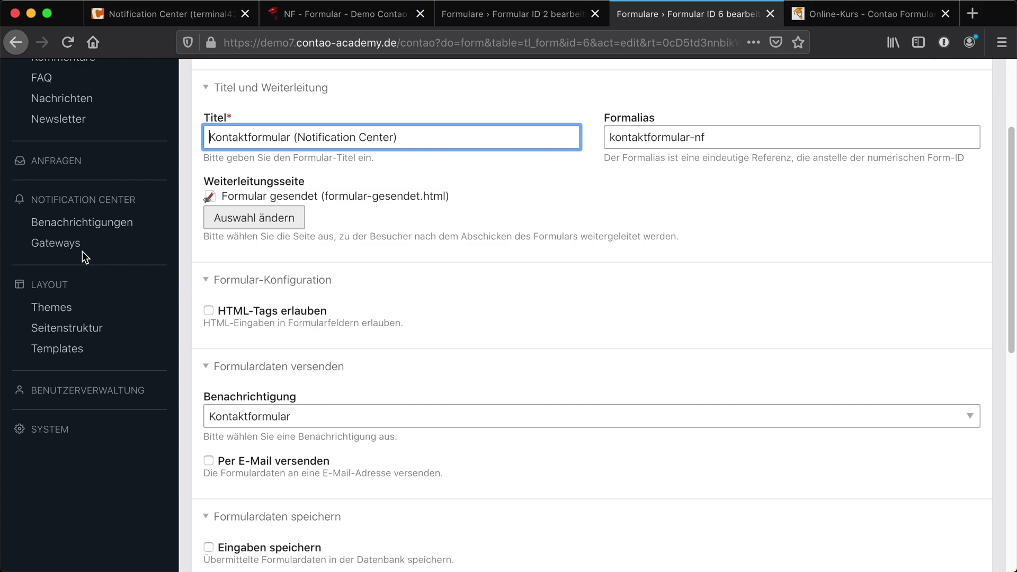
pyautogui.click(56, 245)
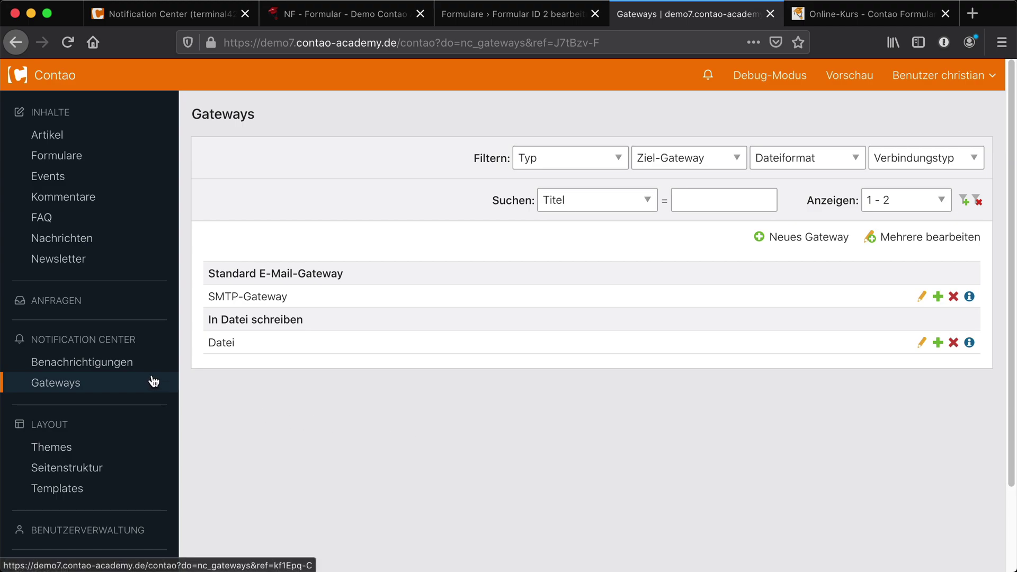
# Open Benachrichtigungen, listing Buchungsbestätigung, Kontaktformular and Kontaktformular (protected select).
pyautogui.click(56, 363)
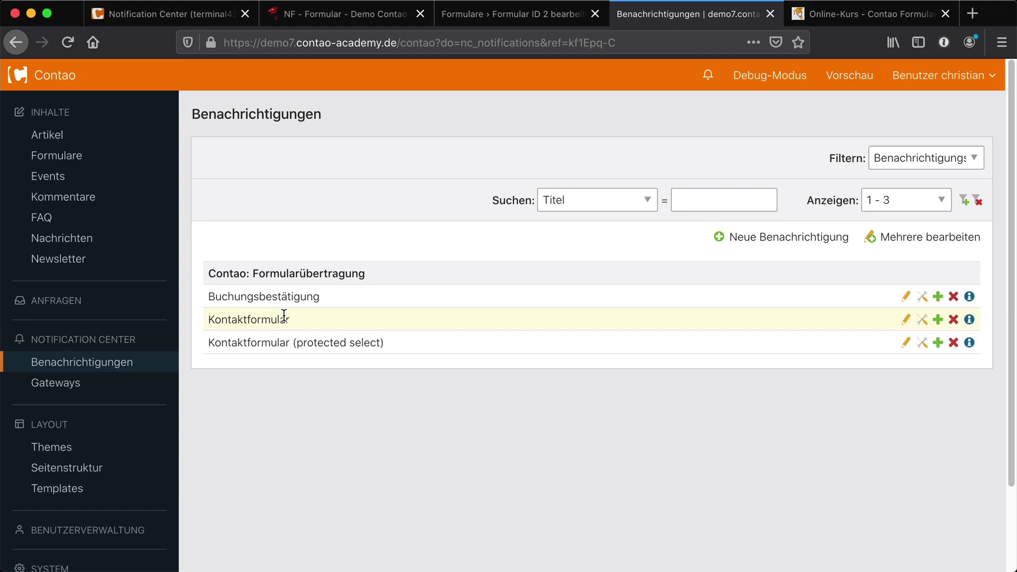
pyautogui.click(906, 319)
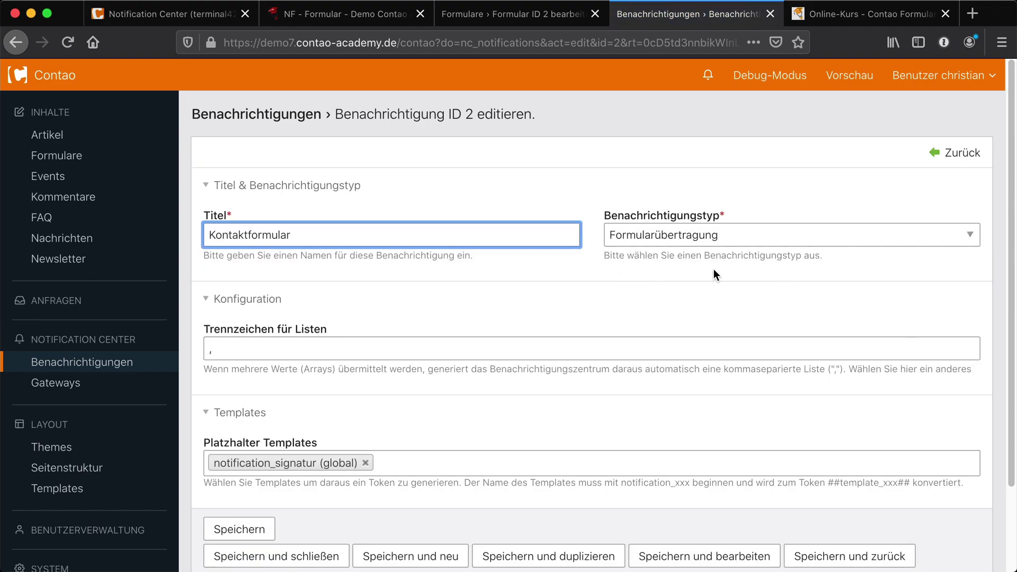
pyautogui.click(759, 239)
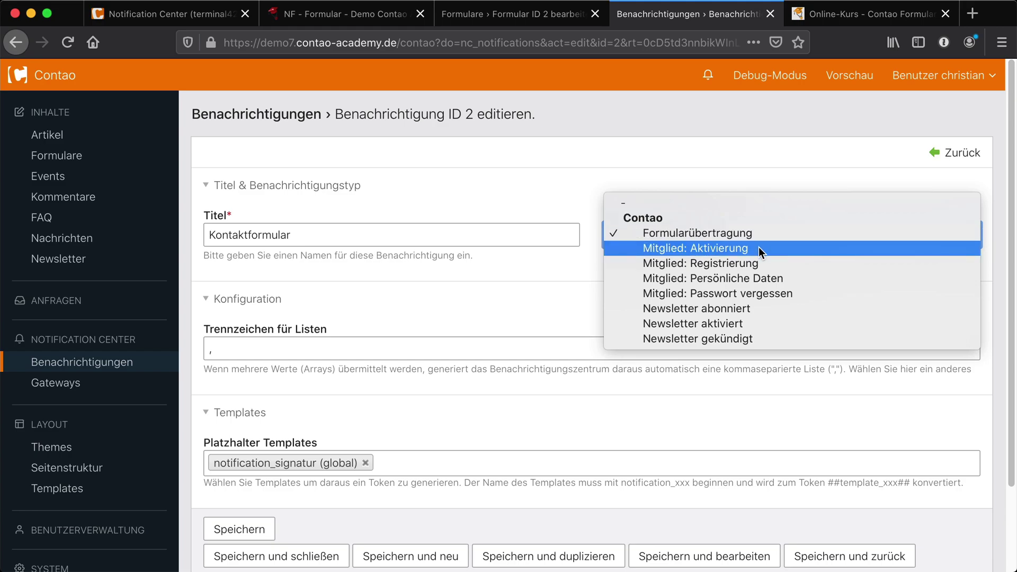
pyautogui.click(720, 164)
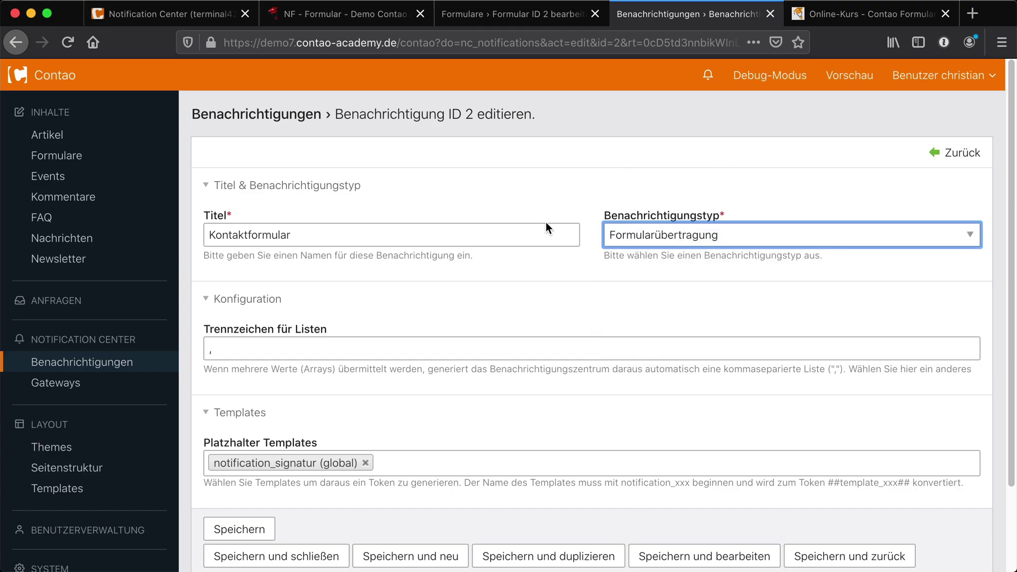
pyautogui.click(956, 155)
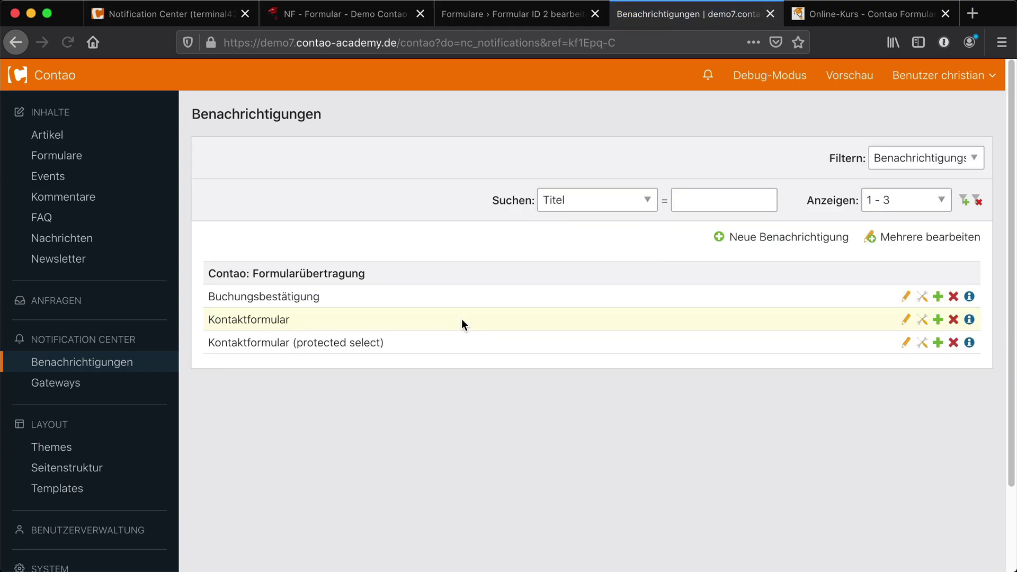
# List the Kontaktformular notification's messages and edit the 'An Absender' message.
pyautogui.click(905, 319)
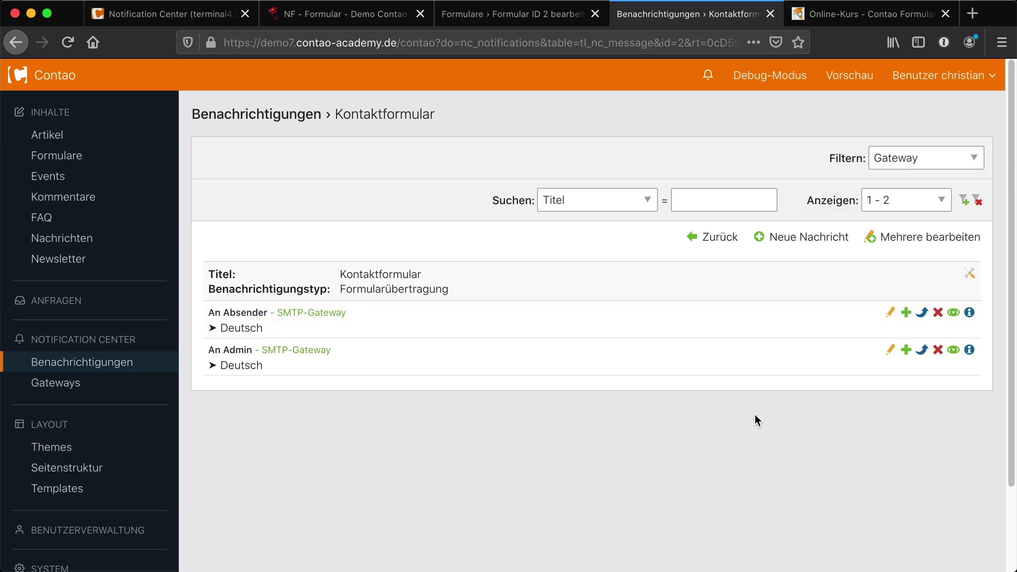
pyautogui.click(890, 313)
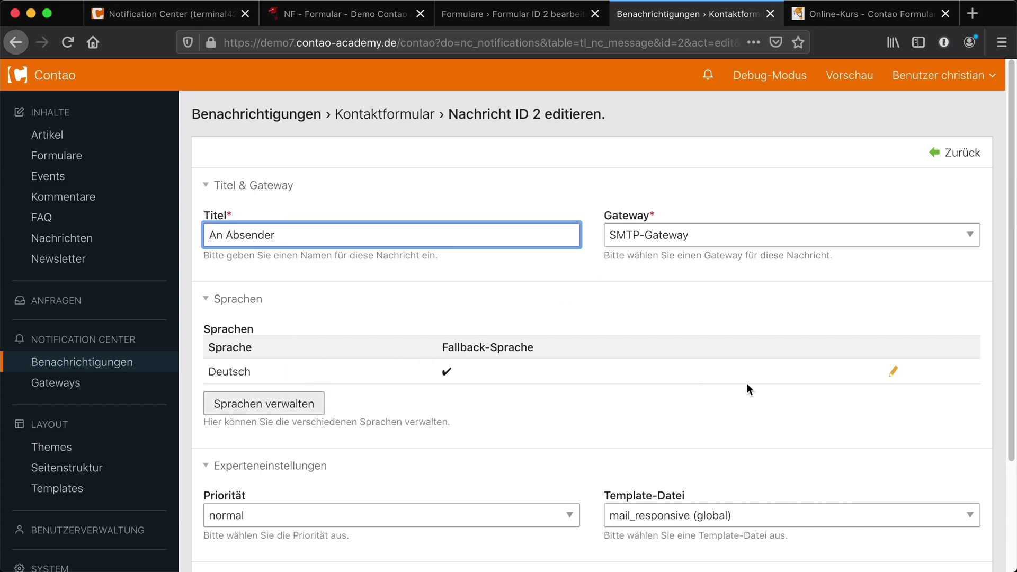
pyautogui.click(894, 372)
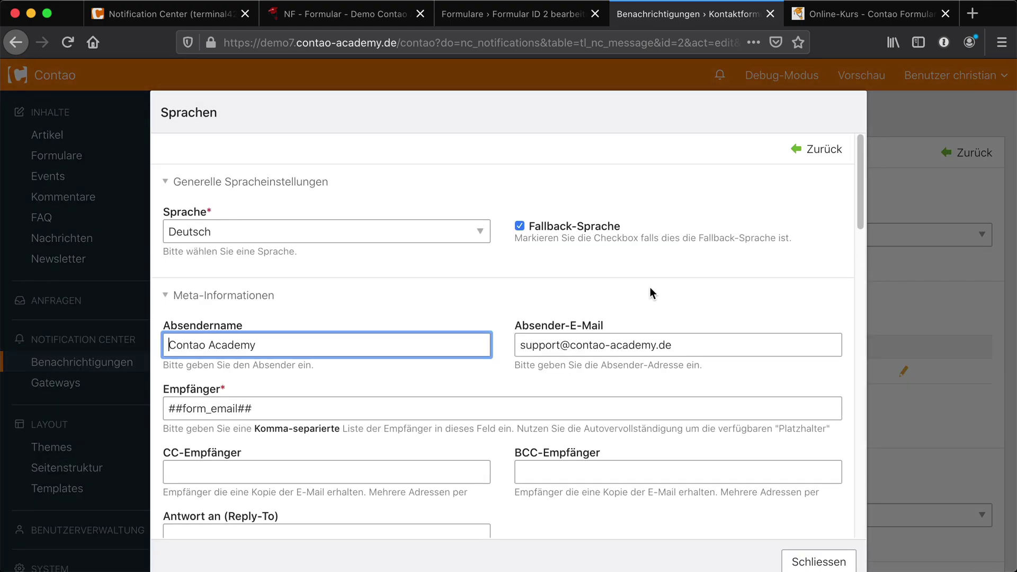
pyautogui.click(478, 233)
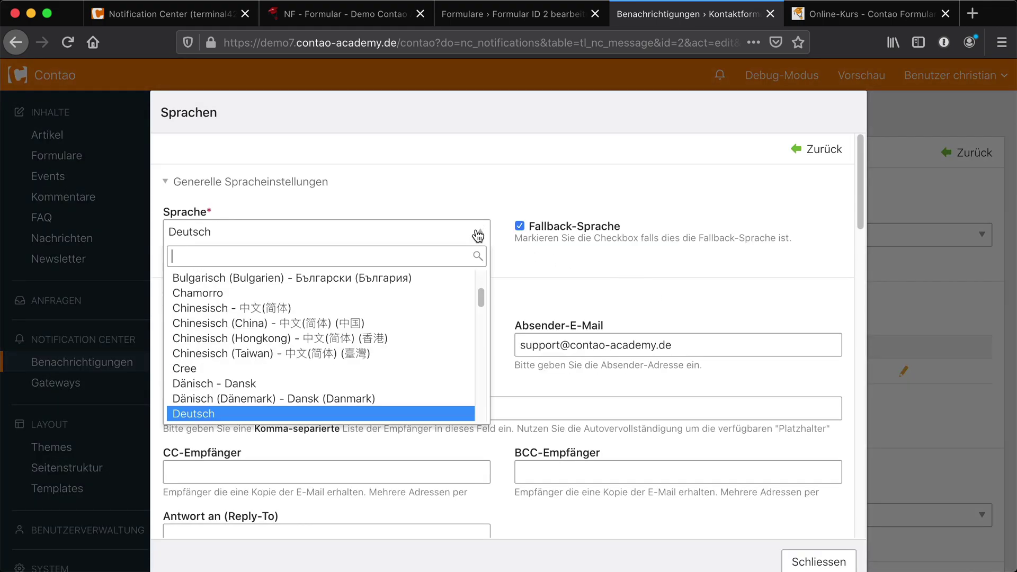
pyautogui.click(496, 180)
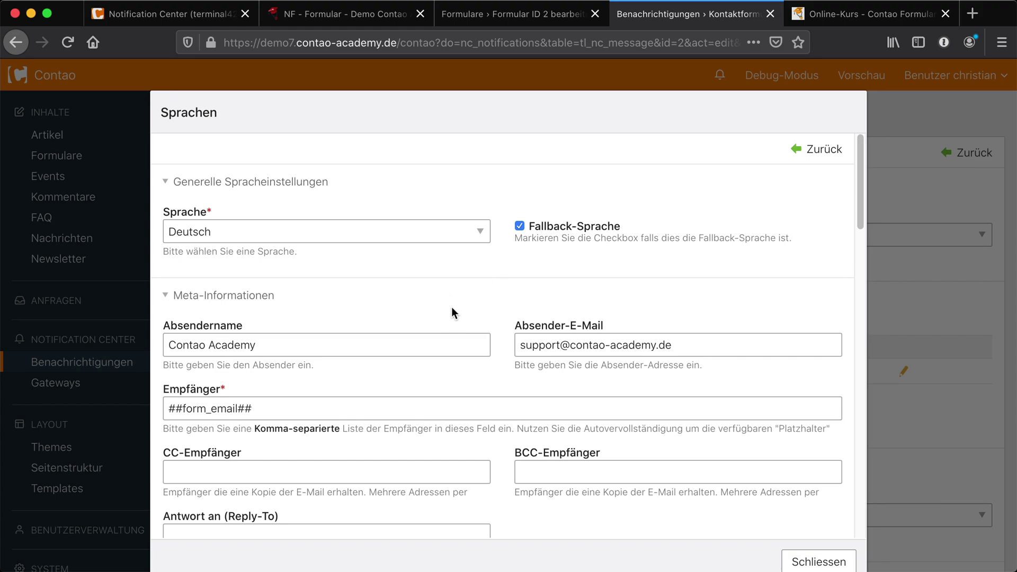
pyautogui.scroll(-3, 462, 305)
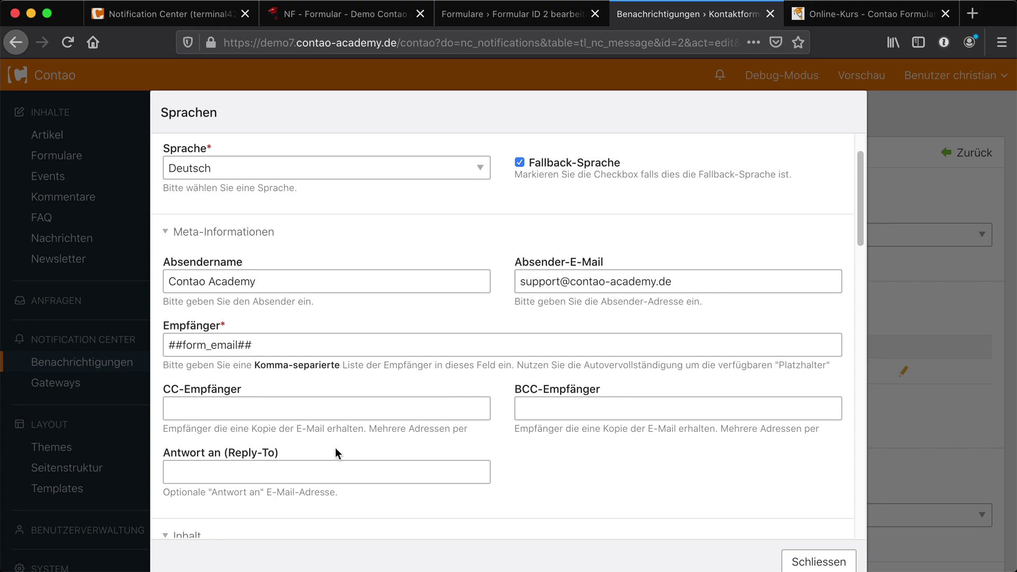
pyautogui.scroll(-3, 506, 408)
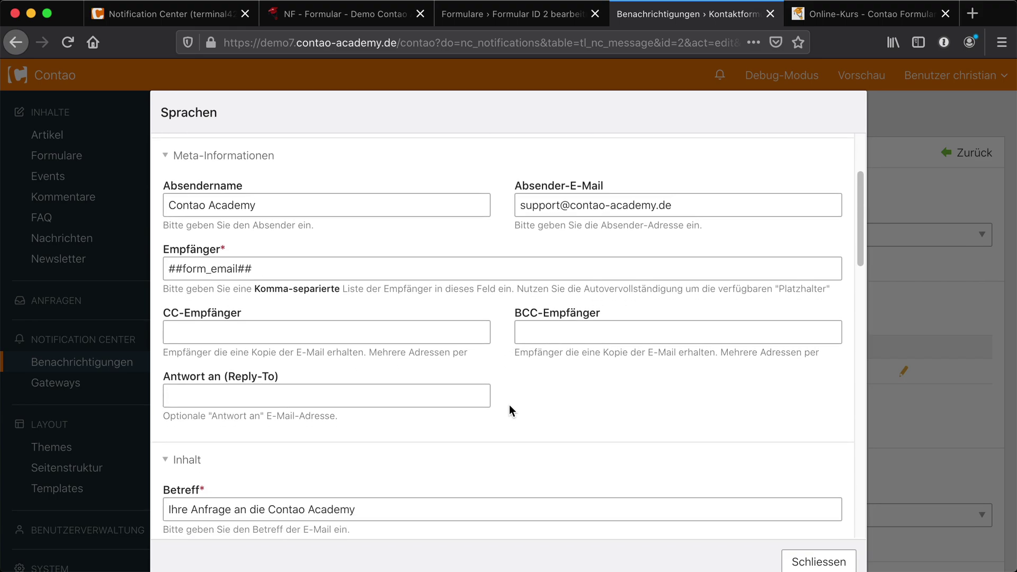
pyautogui.scroll(-3, 510, 404)
pyautogui.scroll(-2, 510, 402)
pyautogui.scroll(-3, 513, 400)
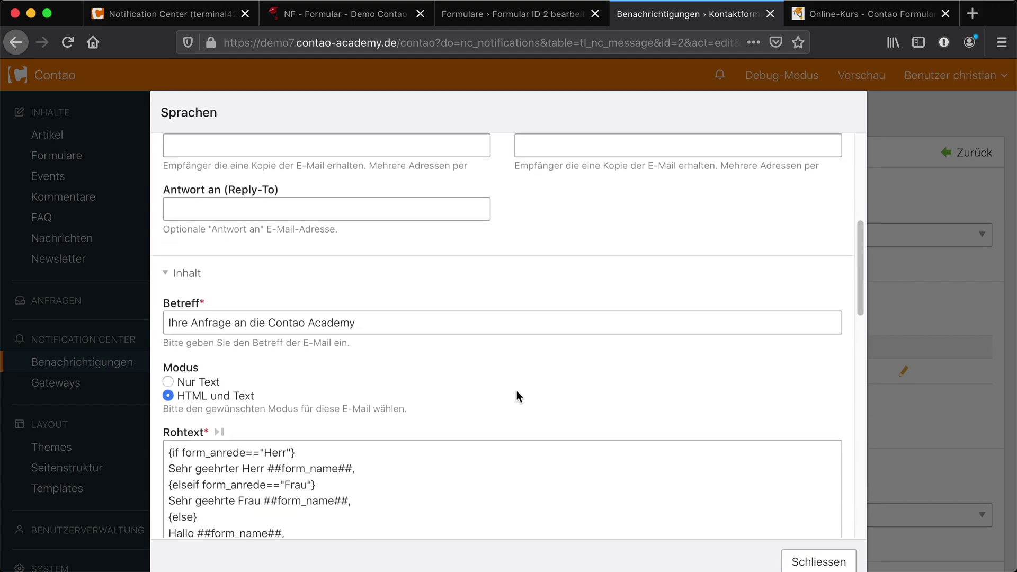
pyautogui.scroll(-2, 517, 389)
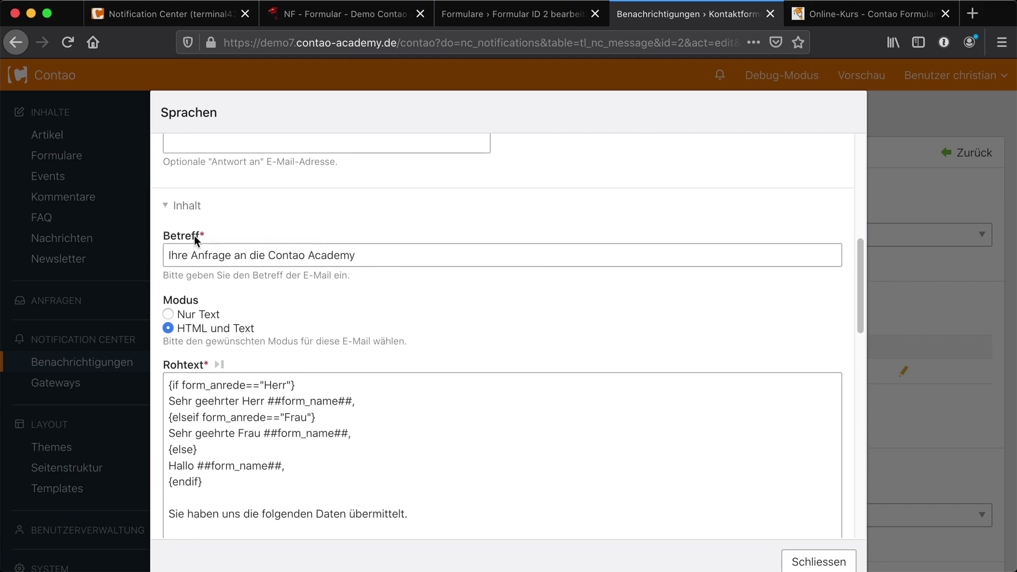
pyautogui.click(377, 257)
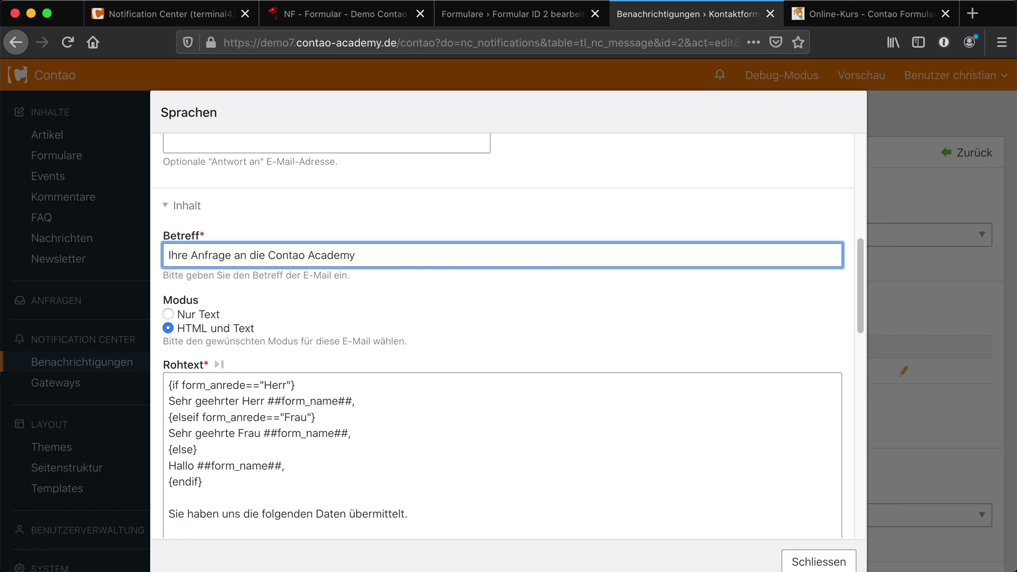
pyautogui.write(' ##')
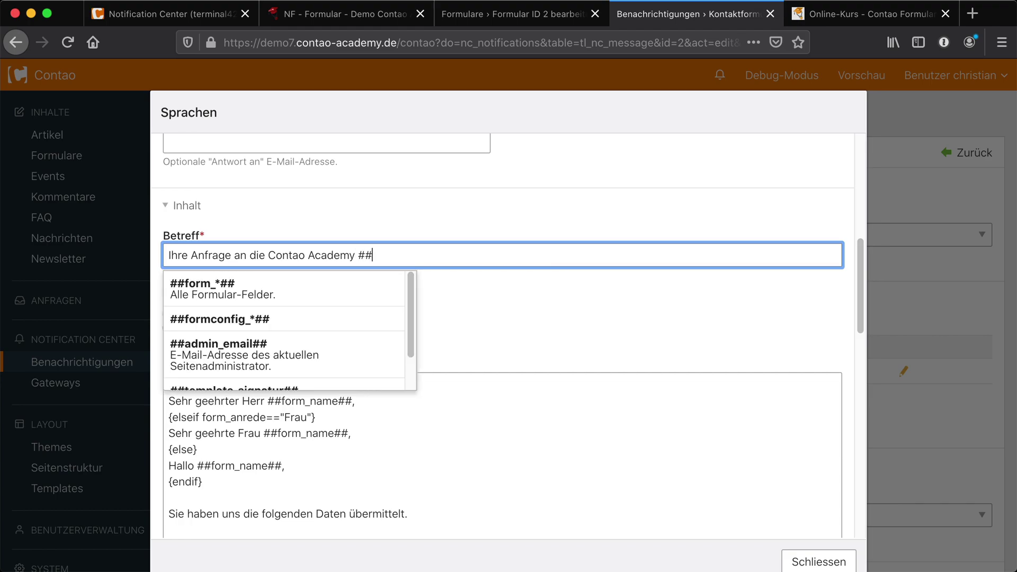
pyautogui.press('Down')
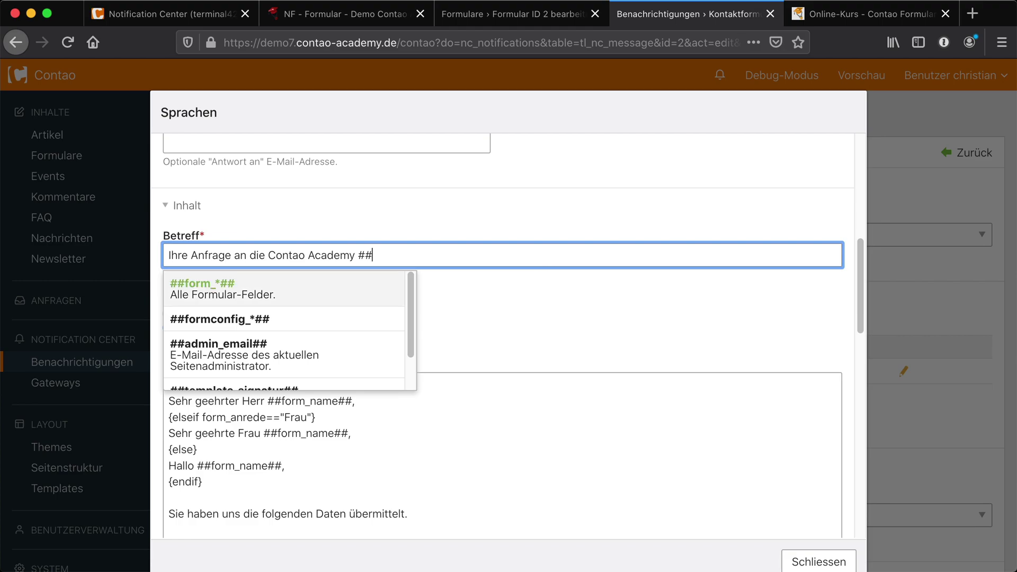
pyautogui.press('BackSpace')
pyautogui.press('BackSpace')
pyautogui.press('BackSpace')
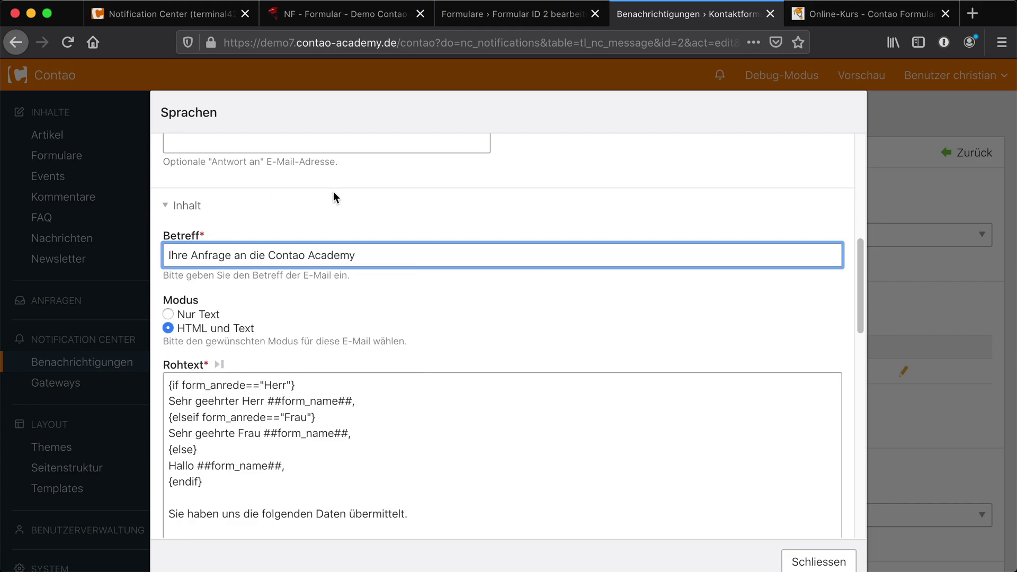
pyautogui.click(332, 193)
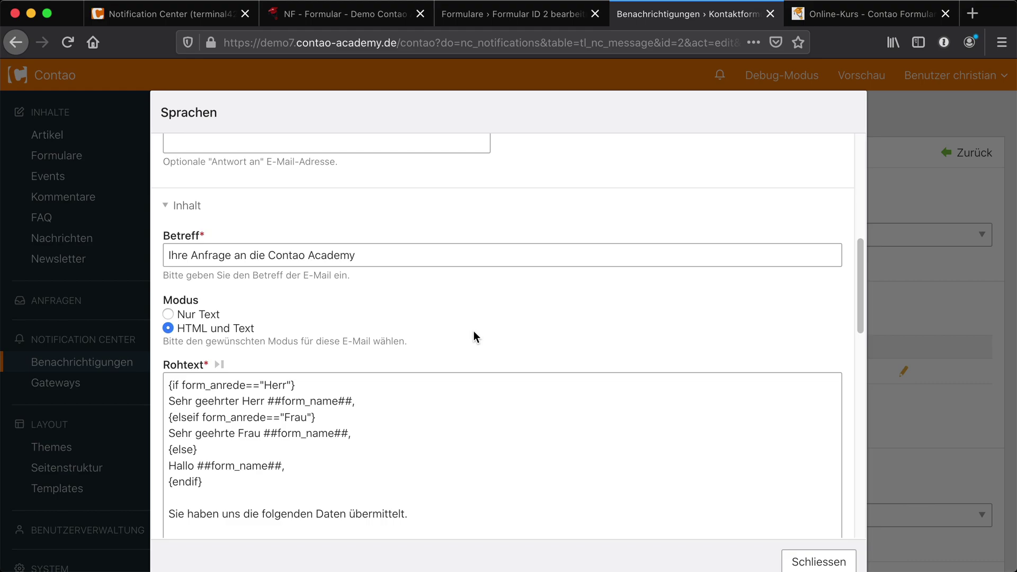
pyautogui.scroll(-2, 488, 339)
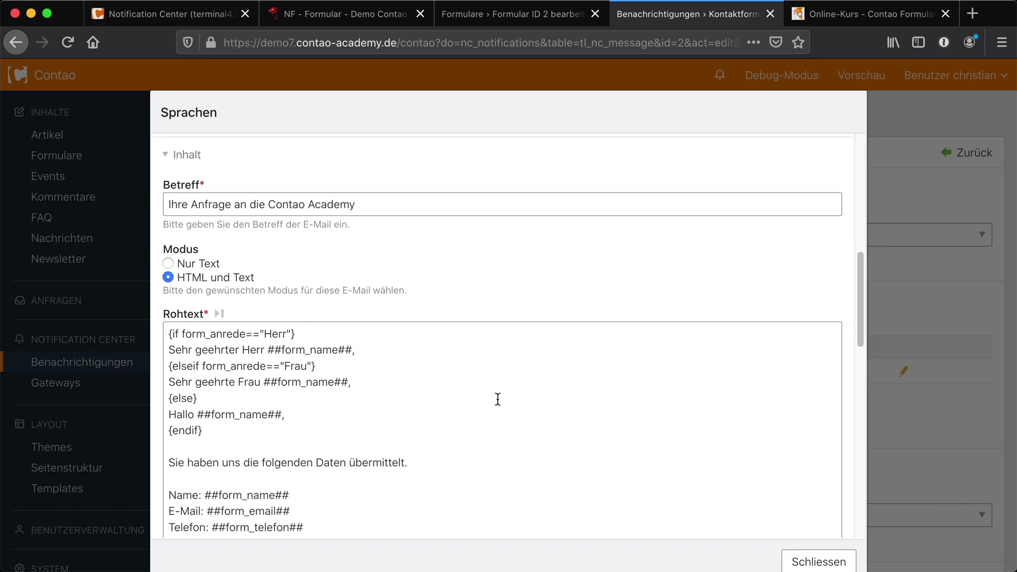
pyautogui.scroll(-5, 592, 380)
pyautogui.scroll(-7, 592, 381)
pyautogui.scroll(-6, 593, 381)
pyautogui.scroll(-1, 592, 380)
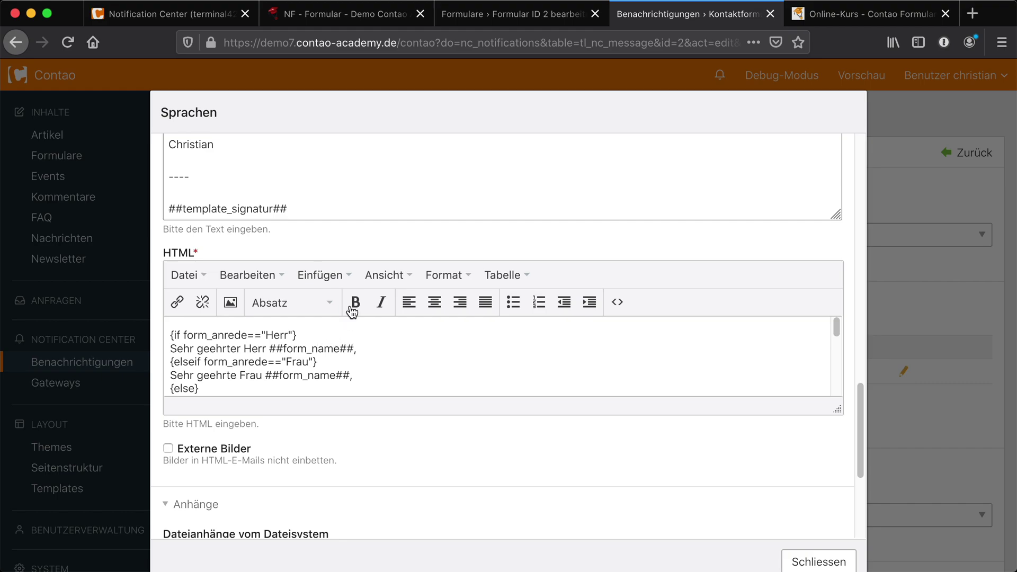
pyautogui.scroll(2, 354, 299)
pyautogui.scroll(3, 354, 302)
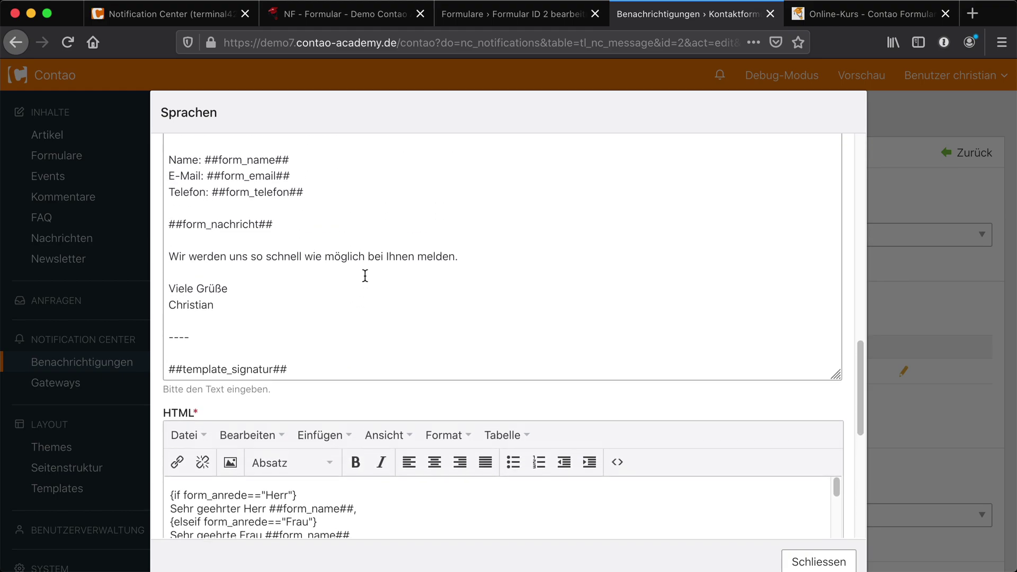
pyautogui.scroll(3, 363, 276)
pyautogui.scroll(3, 363, 278)
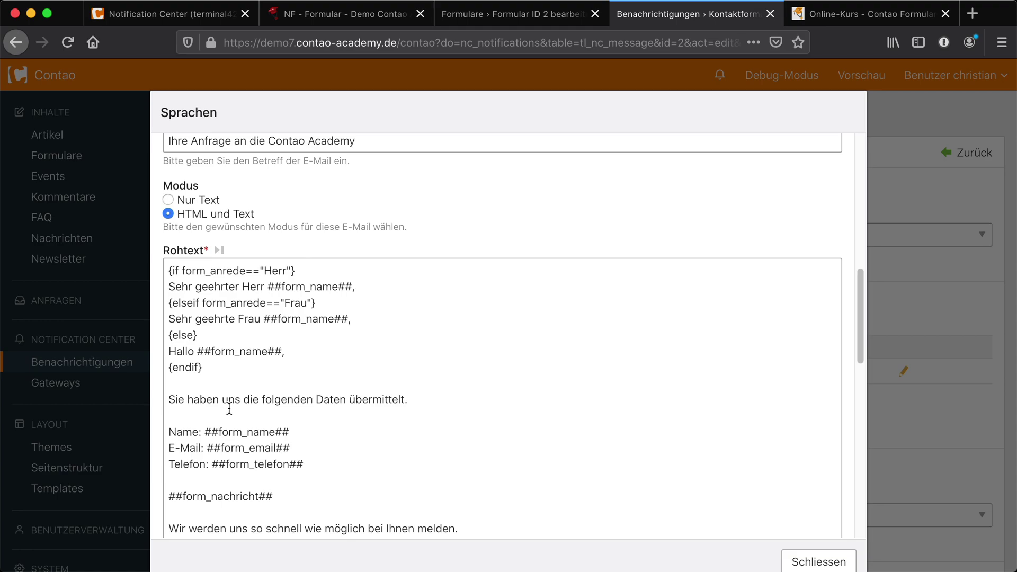
# Resize the HTML body editor taller to reveal the full greeting and placeholders.
pyautogui.moveTo(860, 318); pyautogui.dragTo(861, 445)
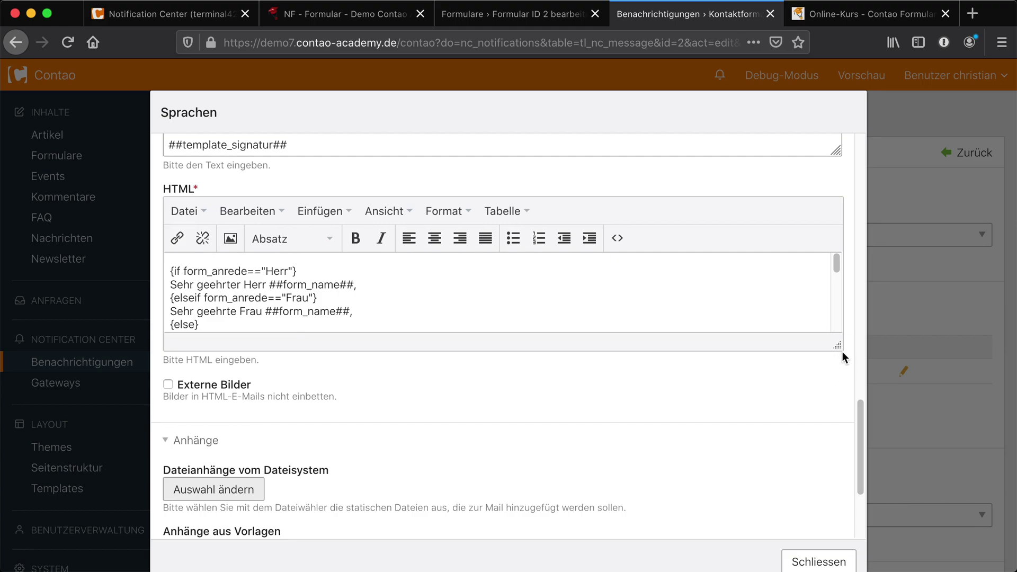
pyautogui.moveTo(837, 347); pyautogui.dragTo(837, 509)
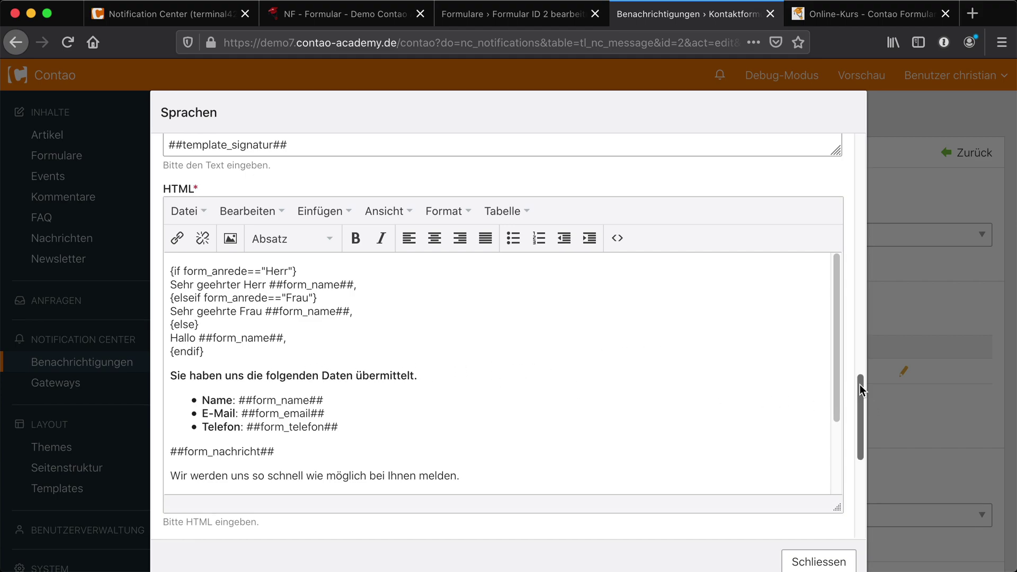
pyautogui.moveTo(859, 384); pyautogui.dragTo(858, 465)
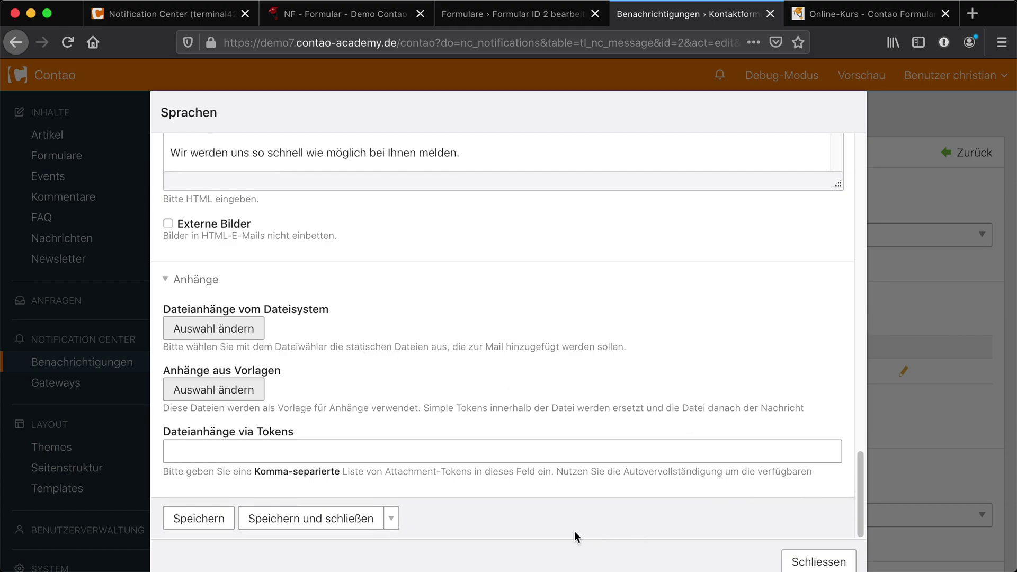
# Save and close the Deutsch version, close the Sprachen dialog, and review the message.
pyautogui.click(318, 520)
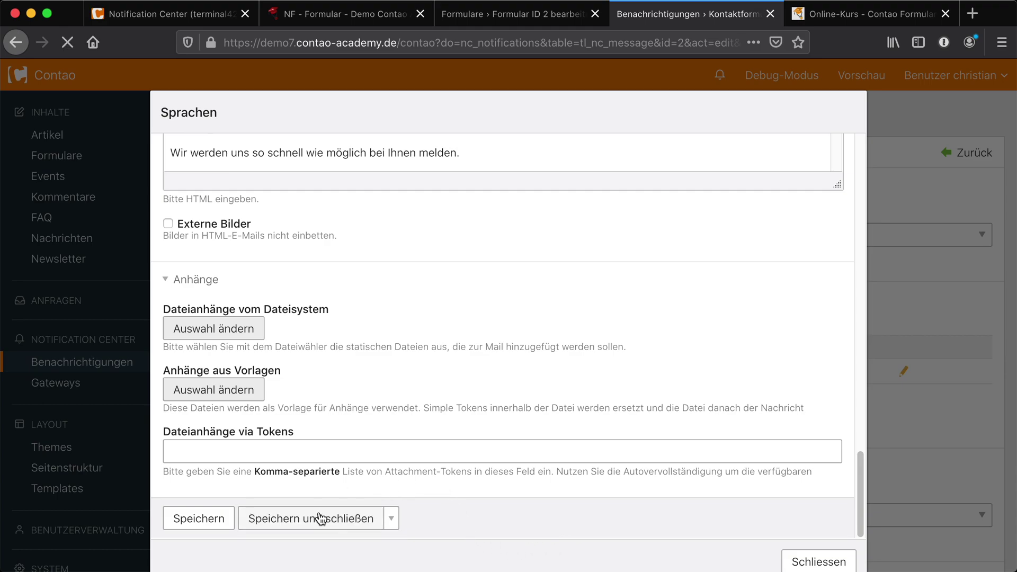
pyautogui.click(811, 562)
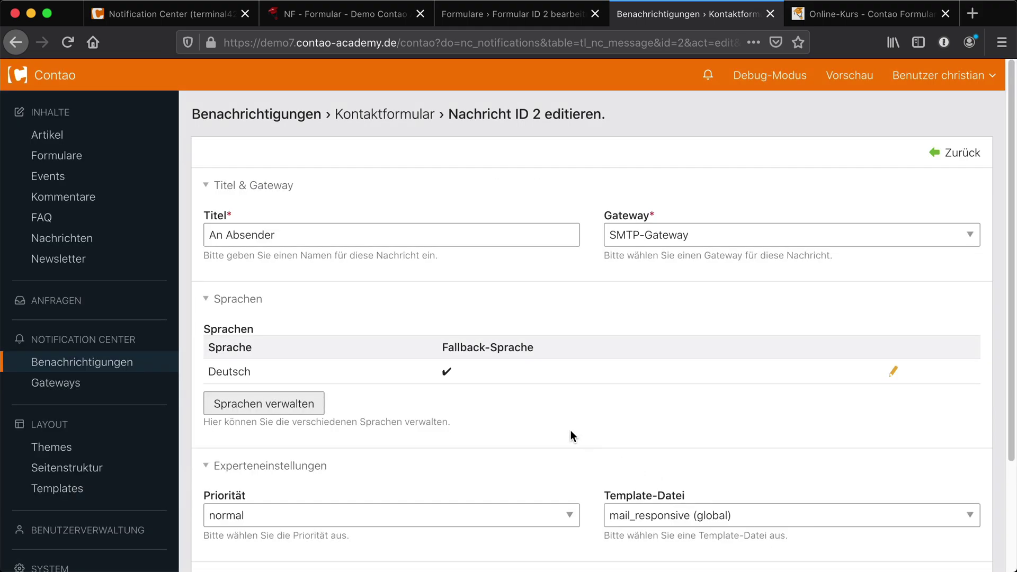
pyautogui.scroll(-3, 529, 412)
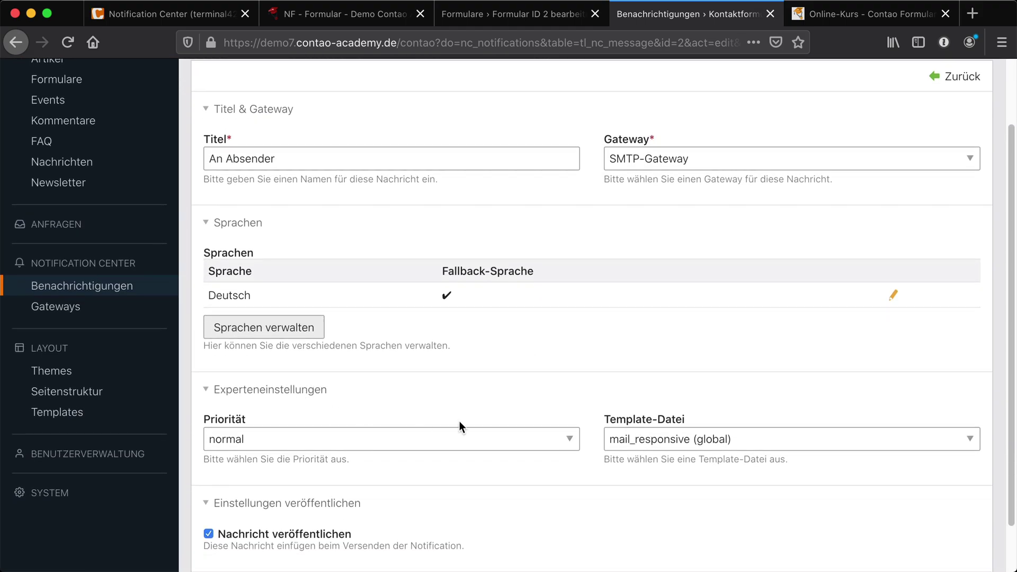